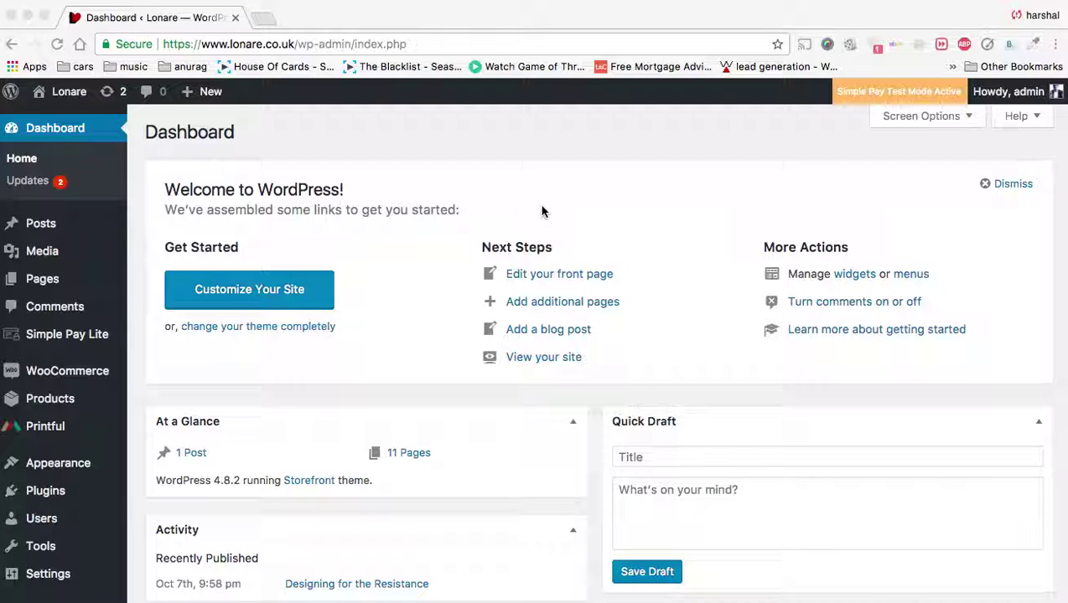
Search the plugin directory for 'lonare', then install and activate the Meta Tags plugin
{"action": "left_click", "coordinate": [47, 493]}
{"action": "left_click", "coordinate": [48, 491]}
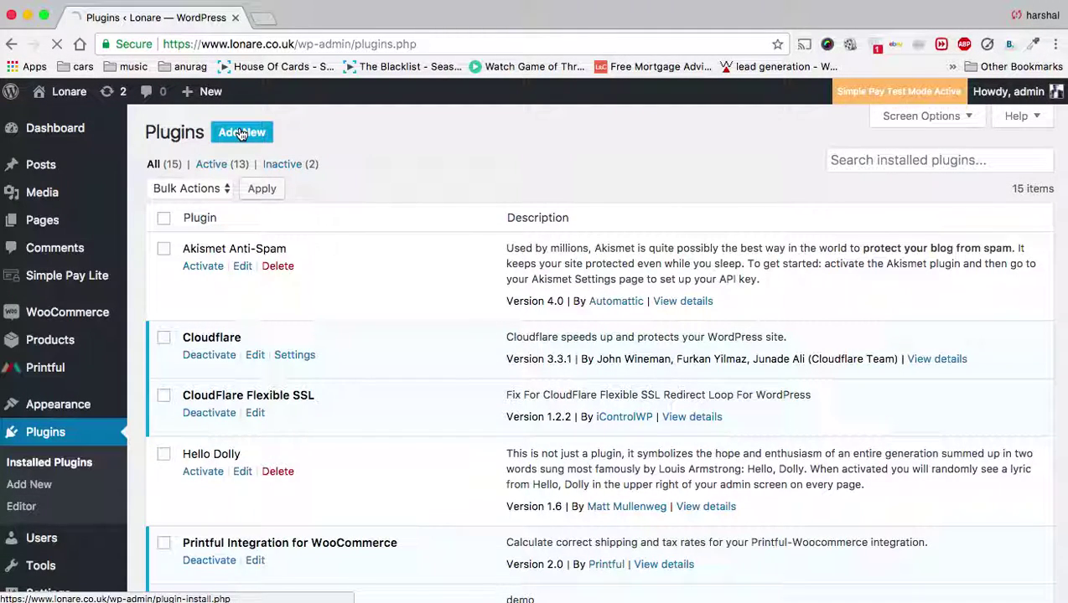
{"action": "left_click", "coordinate": [242, 132]}
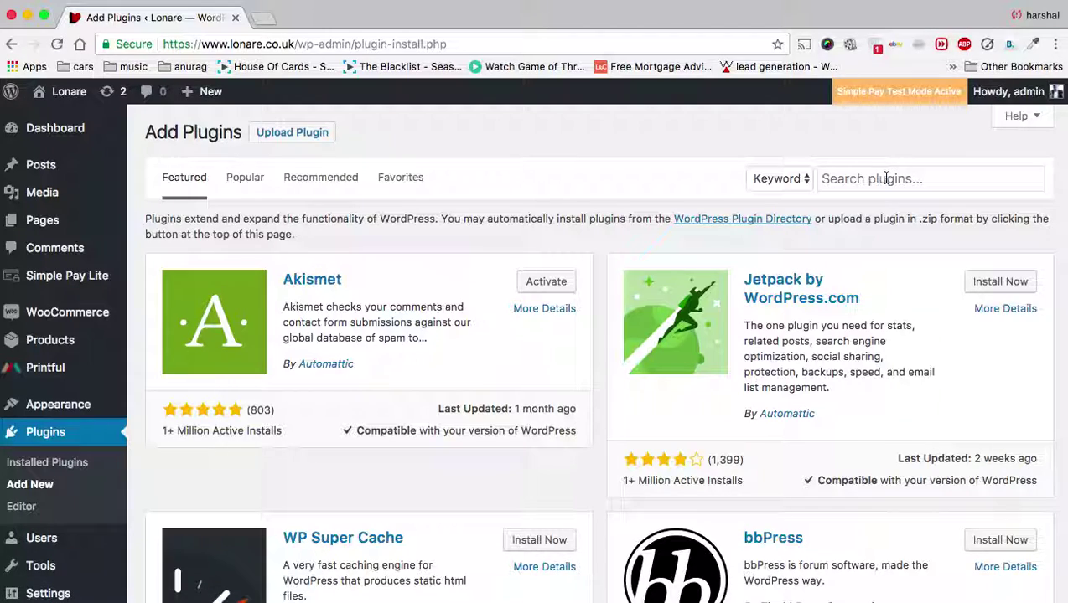
{"action": "left_click", "coordinate": [886, 179]}
{"action": "type", "text": "lonare"}
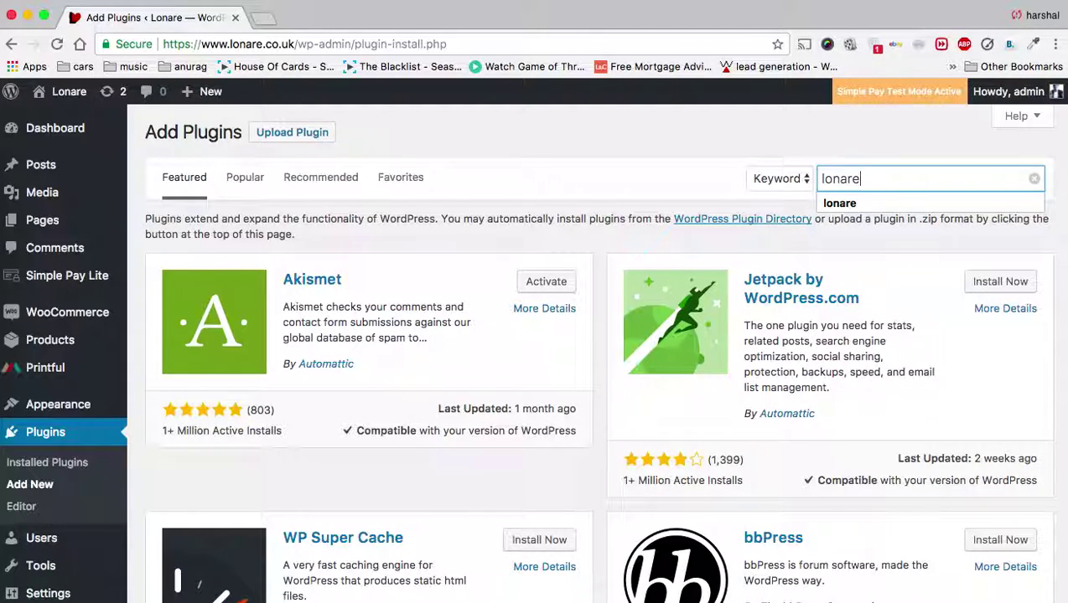
{"action": "key", "text": "Return"}
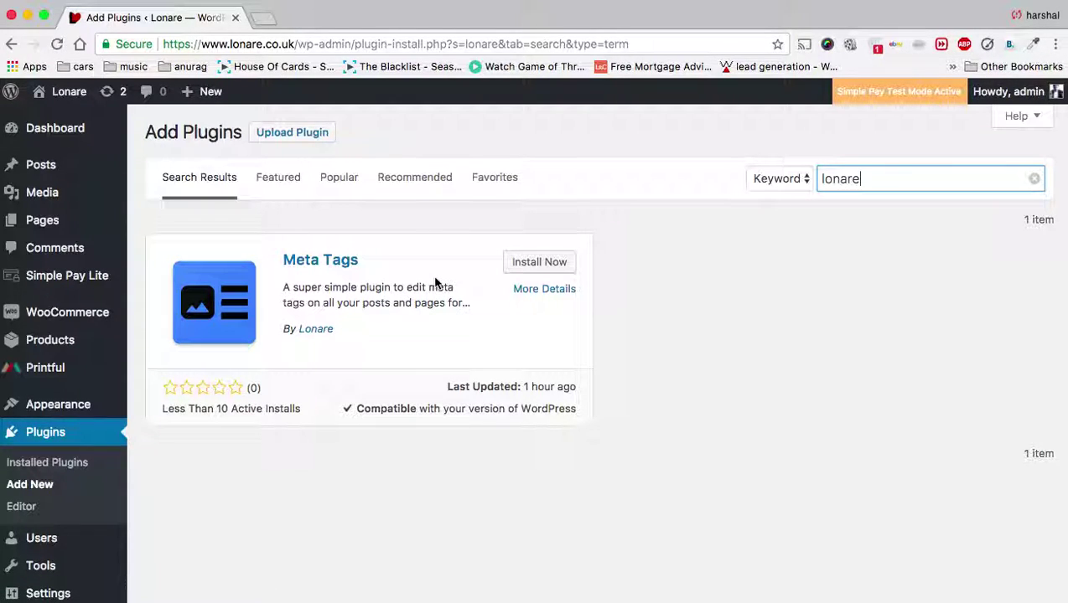
{"action": "left_click", "coordinate": [550, 267]}
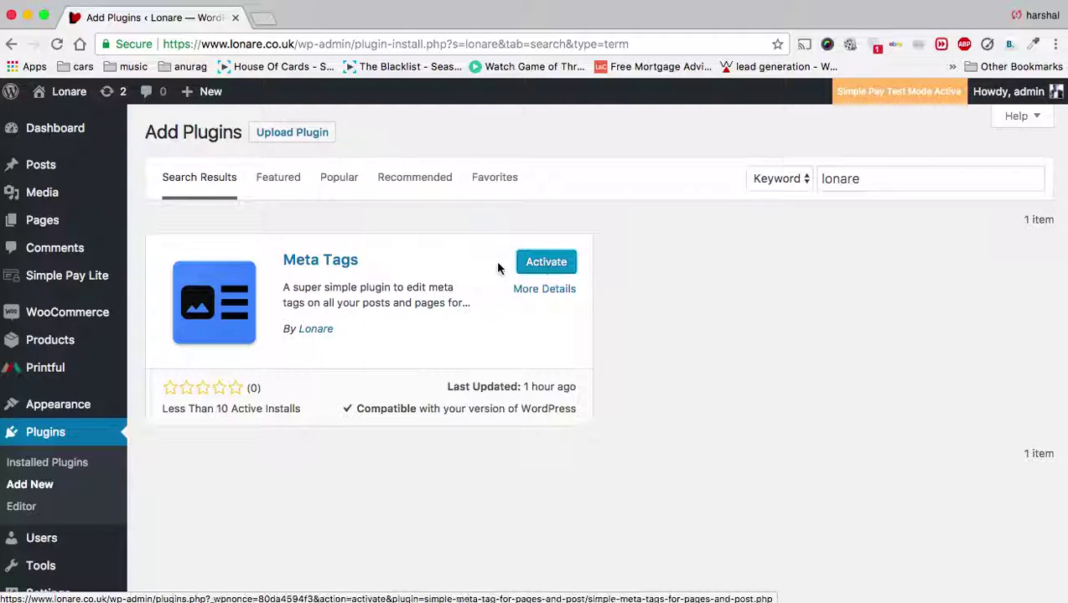
{"action": "left_click", "coordinate": [552, 264]}
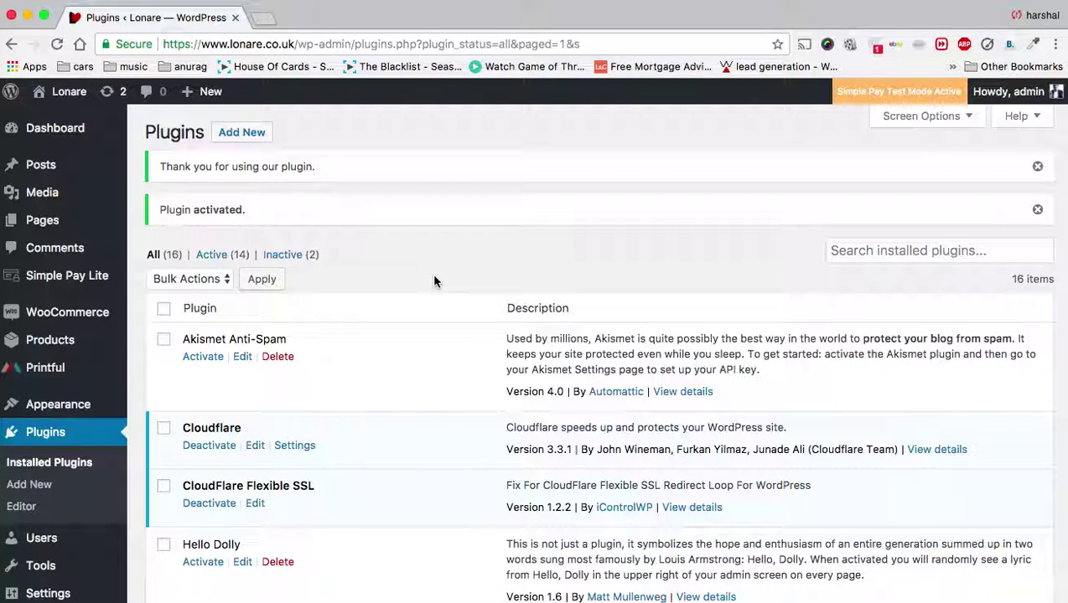
Dismiss the Plugin activated and thank-you notices
{"action": "left_click", "coordinate": [1038, 210]}
{"action": "left_click", "coordinate": [1037, 166]}
{"action": "scroll", "coordinate": [168, 402], "scroll_direction": "down", "scroll_amount": 5}
Open Settings > Simple Meta tags and highlight its Meta Tag Editor instructions
{"action": "mouse_move", "coordinate": [52, 498]}
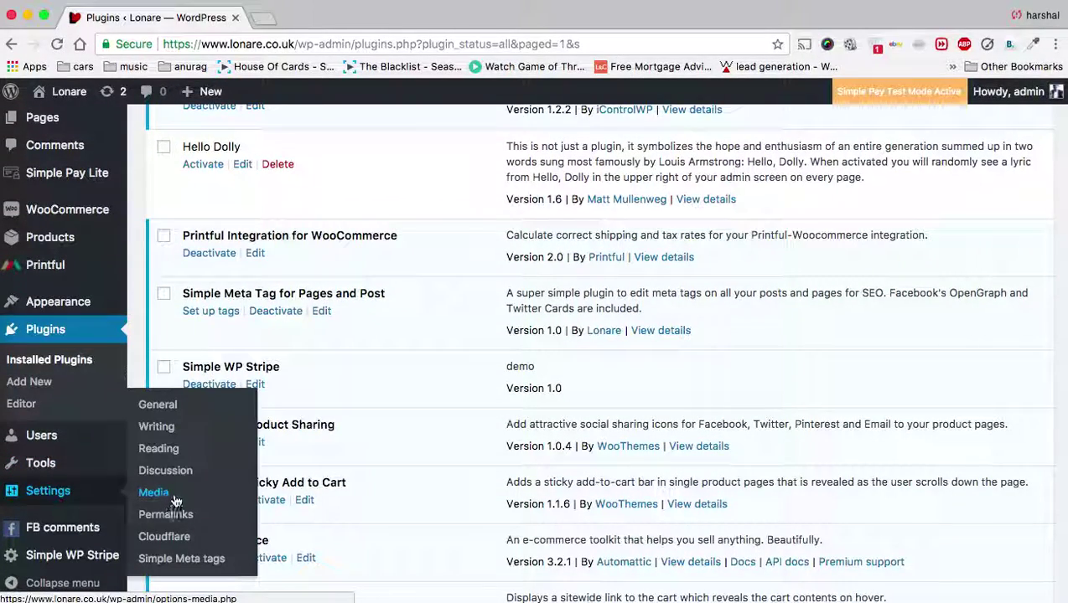
{"action": "left_click", "coordinate": [189, 560]}
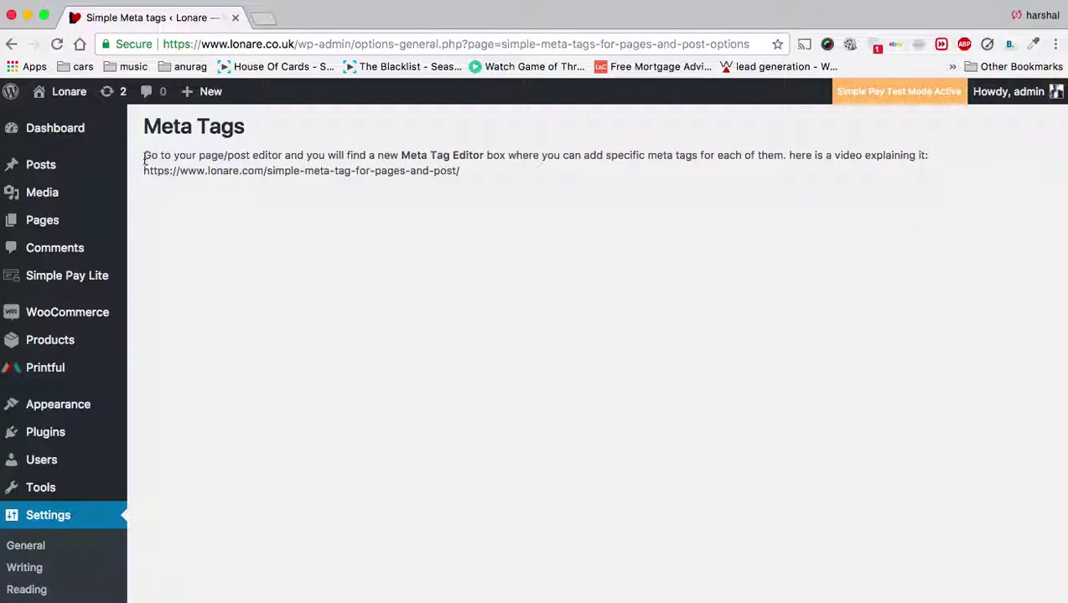
{"action": "left_click_drag", "start_coordinate": [146, 157], "coordinate": [530, 156]}
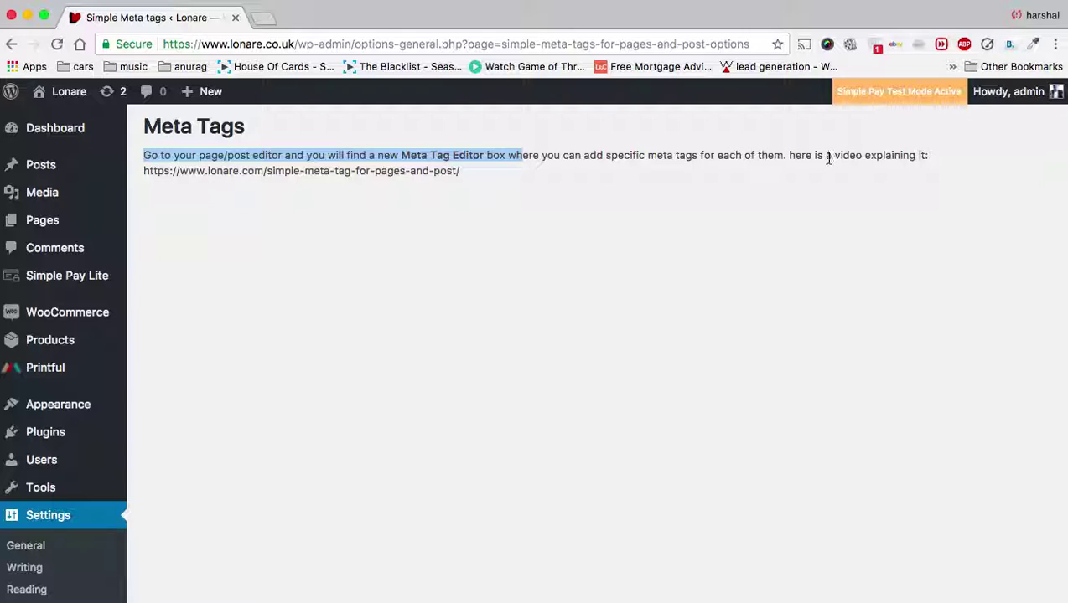
{"action": "left_click", "coordinate": [665, 235]}
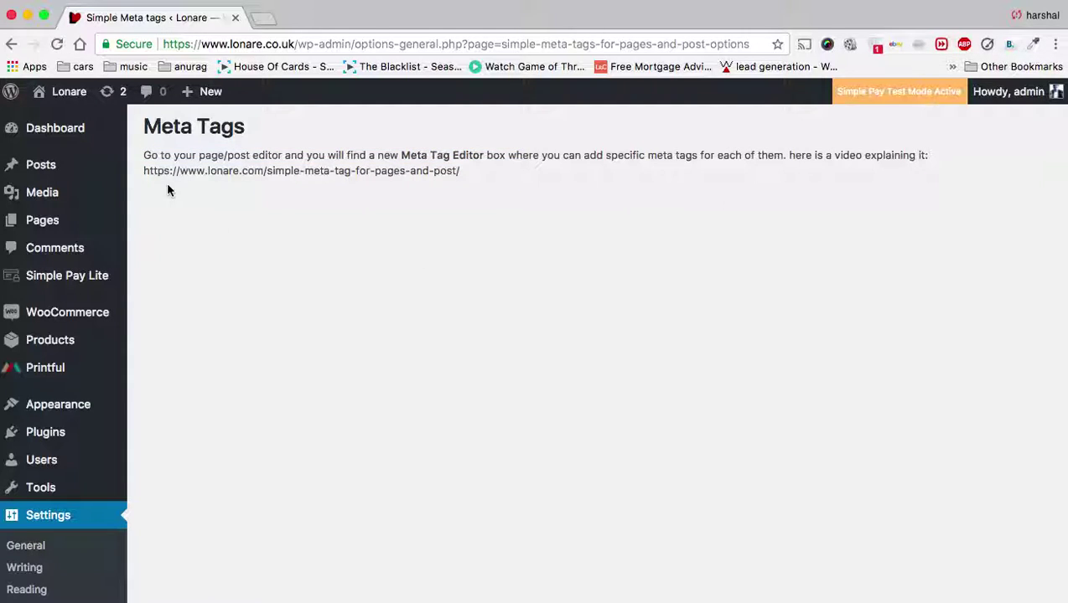
{"action": "left_click_drag", "start_coordinate": [146, 170], "coordinate": [492, 176]}
{"action": "mouse_move", "coordinate": [37, 176]}
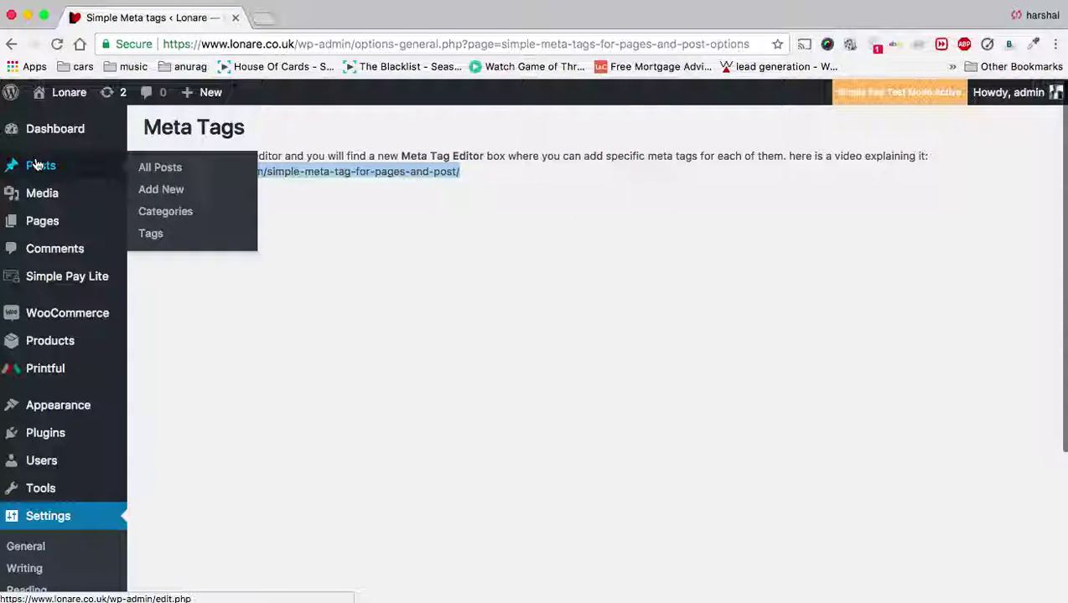
Edit the About page and expand its Meta Tag Editor, placing the cursor in Description
{"action": "left_click", "coordinate": [46, 221]}
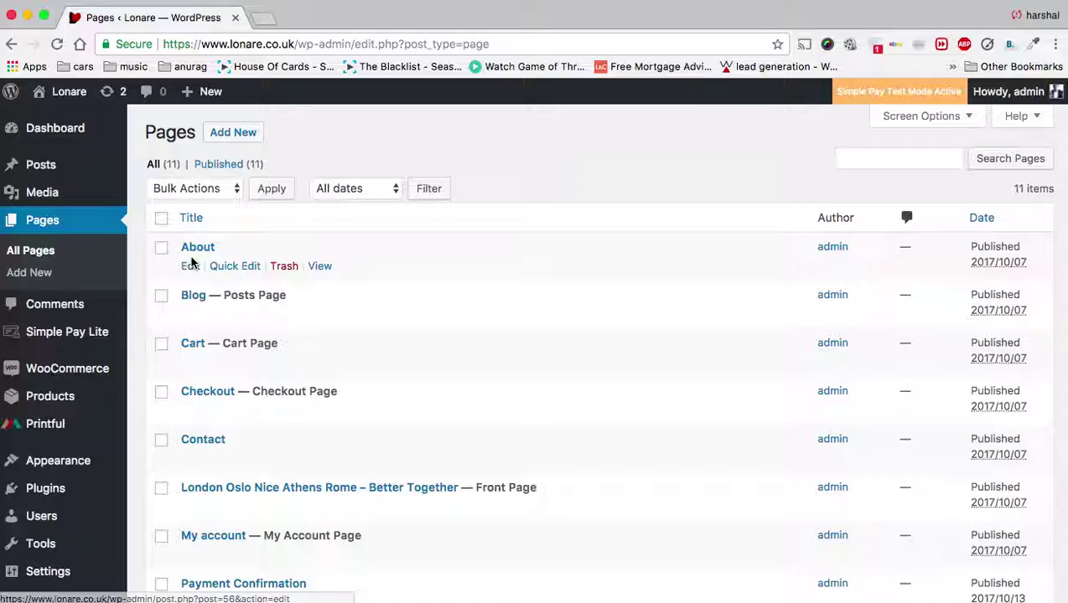
{"action": "left_click", "coordinate": [191, 267]}
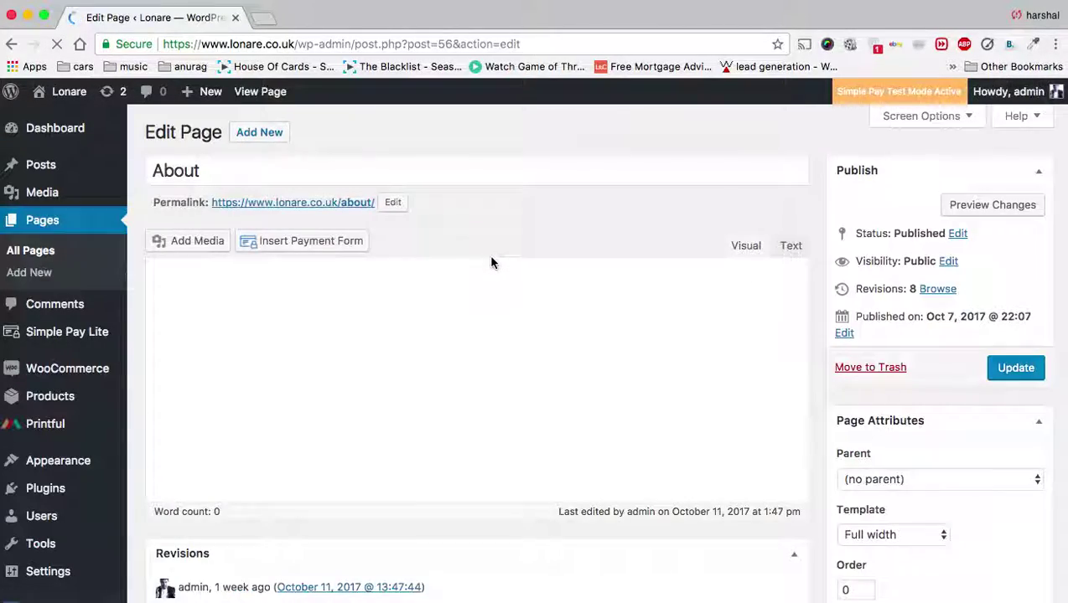
{"action": "scroll", "coordinate": [491, 262], "scroll_direction": "down", "scroll_amount": 1}
{"action": "scroll", "coordinate": [492, 262], "scroll_direction": "down", "scroll_amount": 15}
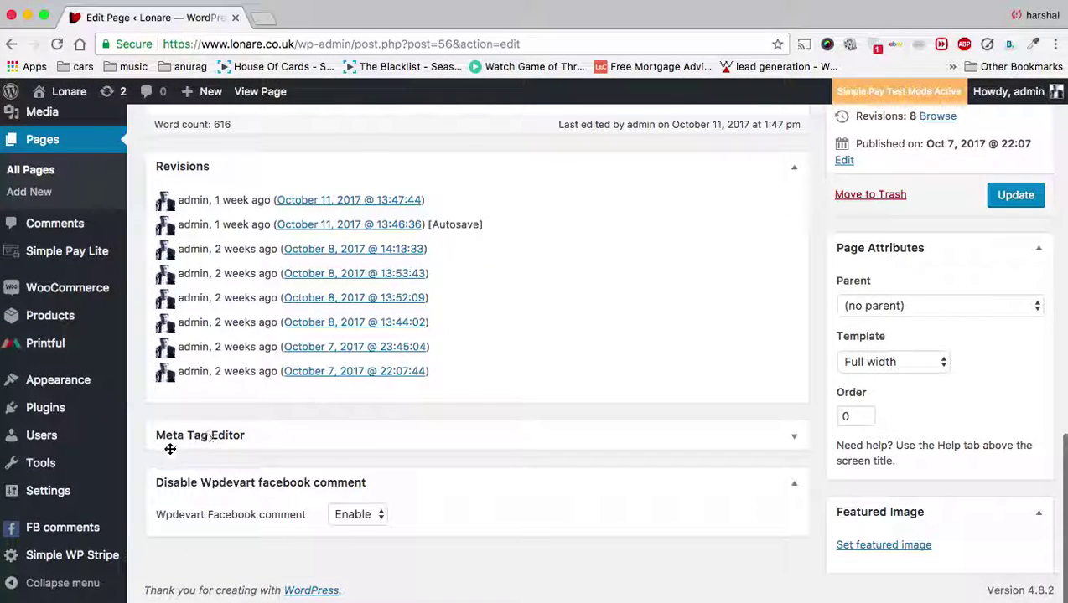
{"action": "left_click", "coordinate": [792, 437]}
{"action": "scroll", "coordinate": [788, 441], "scroll_direction": "down", "scroll_amount": 4}
{"action": "left_click", "coordinate": [323, 386]}
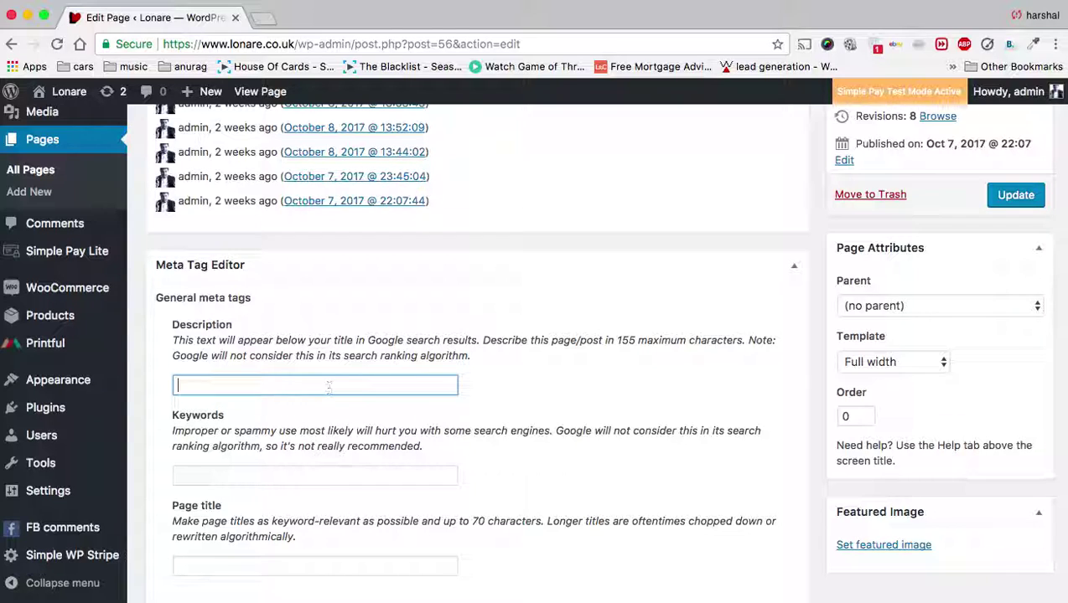
Enter description 'About us for my cool Tshirt Store', keywords 'cool tshirt store story', title 'Awesome Tshirt Store About us'
{"action": "type", "text": "About us for my cool"}
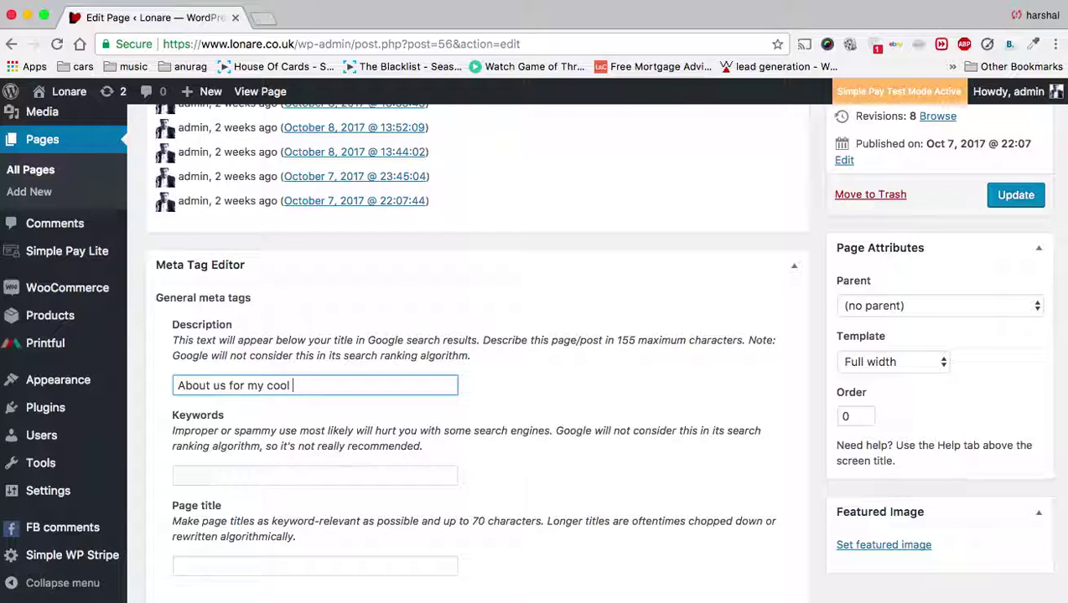
{"action": "type", "text": " Tshirt Store"}
{"action": "left_click", "coordinate": [304, 476]}
{"action": "type", "text": "cool te"}
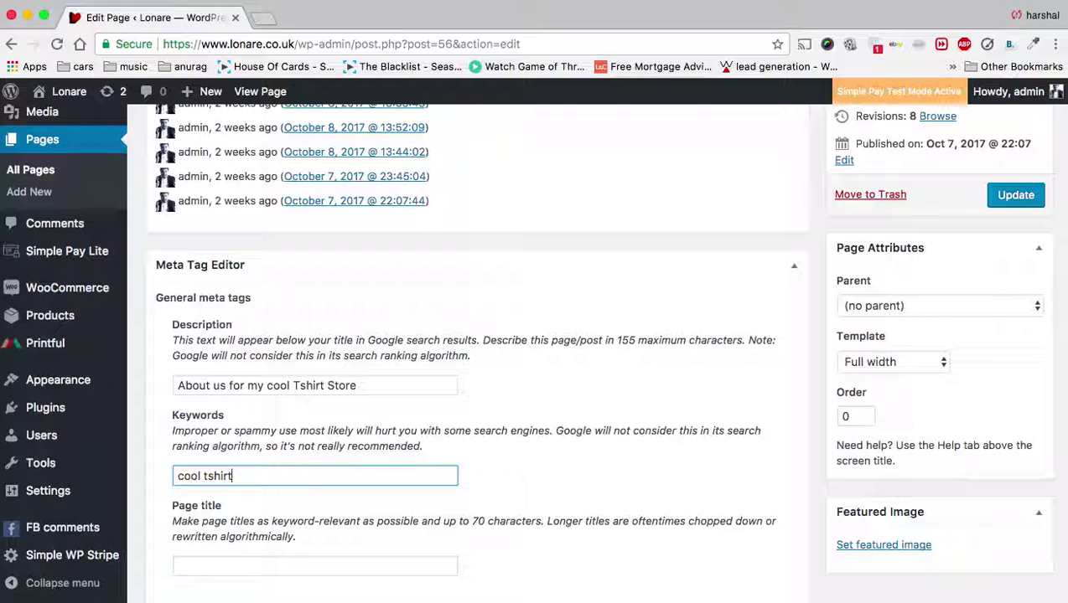
{"action": "type", "text": "hirt store story"}
{"action": "scroll", "coordinate": [266, 450], "scroll_direction": "down", "scroll_amount": 3}
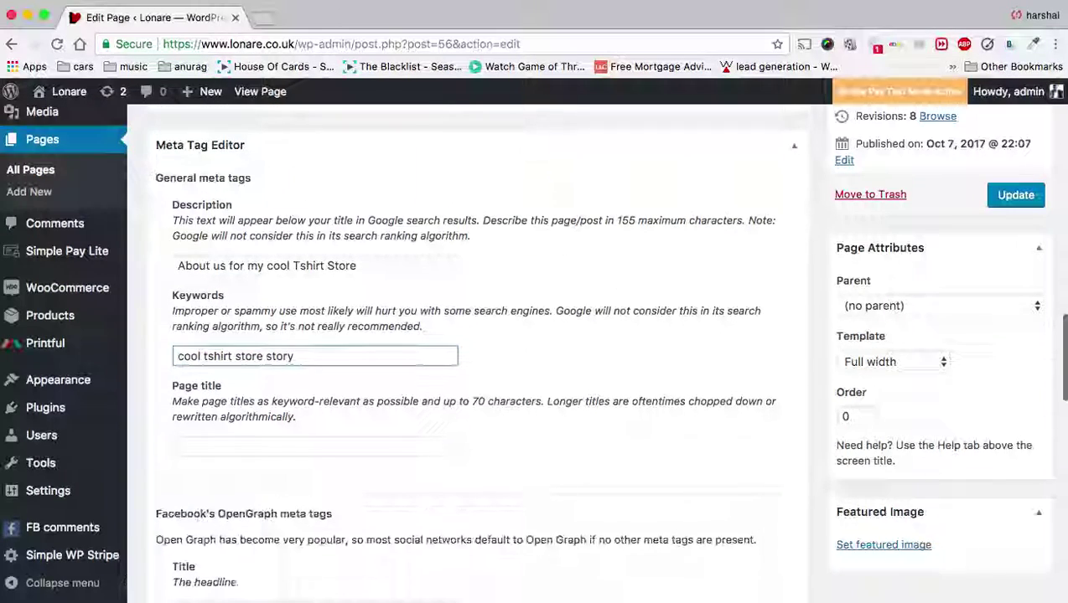
{"action": "left_click", "coordinate": [258, 441]}
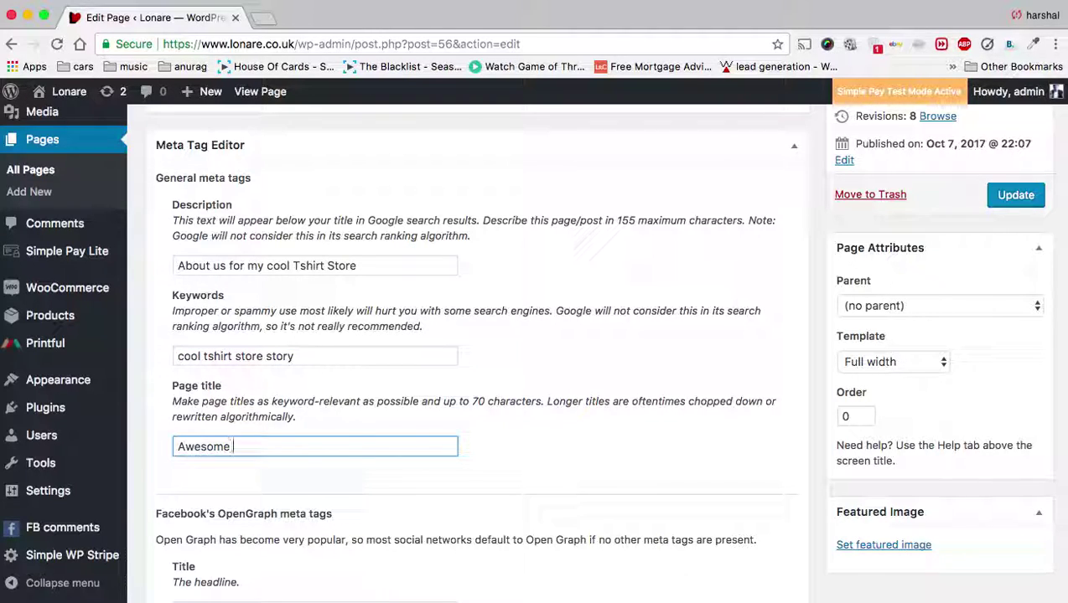
{"action": "type", "text": "Awesome Tshirt"}
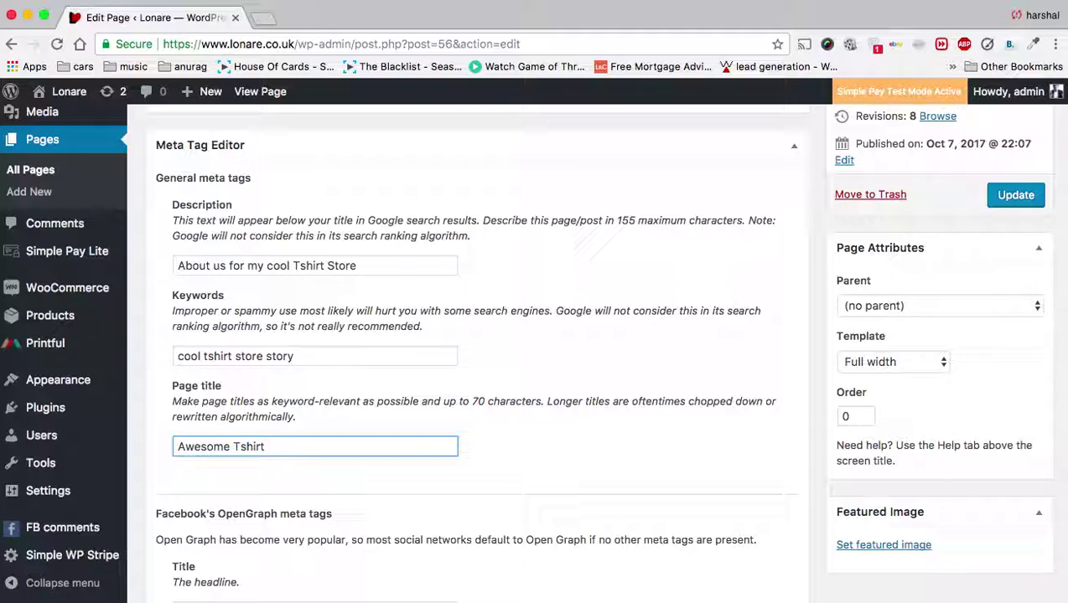
{"action": "type", "text": " Store About us"}
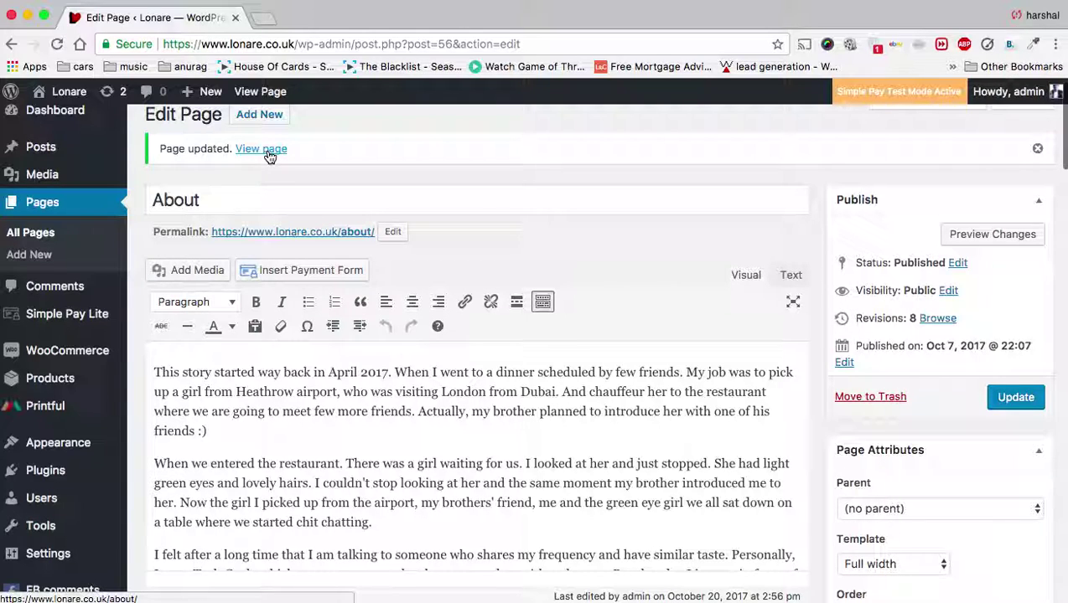
Open the live About page in a new browser tab
{"action": "right_click", "coordinate": [270, 157]}
{"action": "left_click", "coordinate": [283, 156]}
{"action": "left_click", "coordinate": [295, 19]}
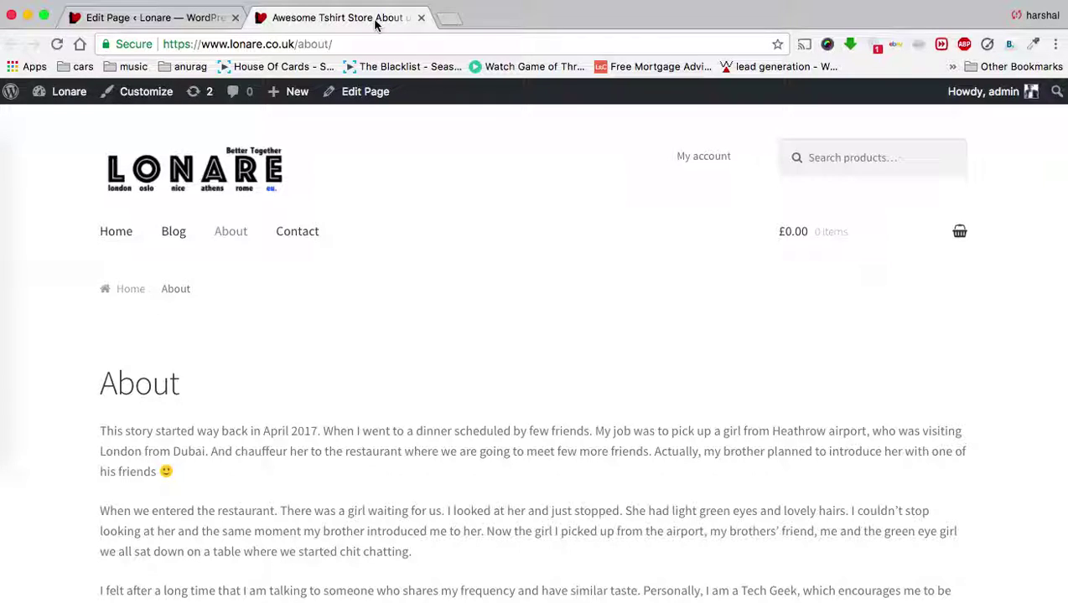
View the About page's source and highlight the description and keywords meta tags
{"action": "right_click", "coordinate": [476, 265]}
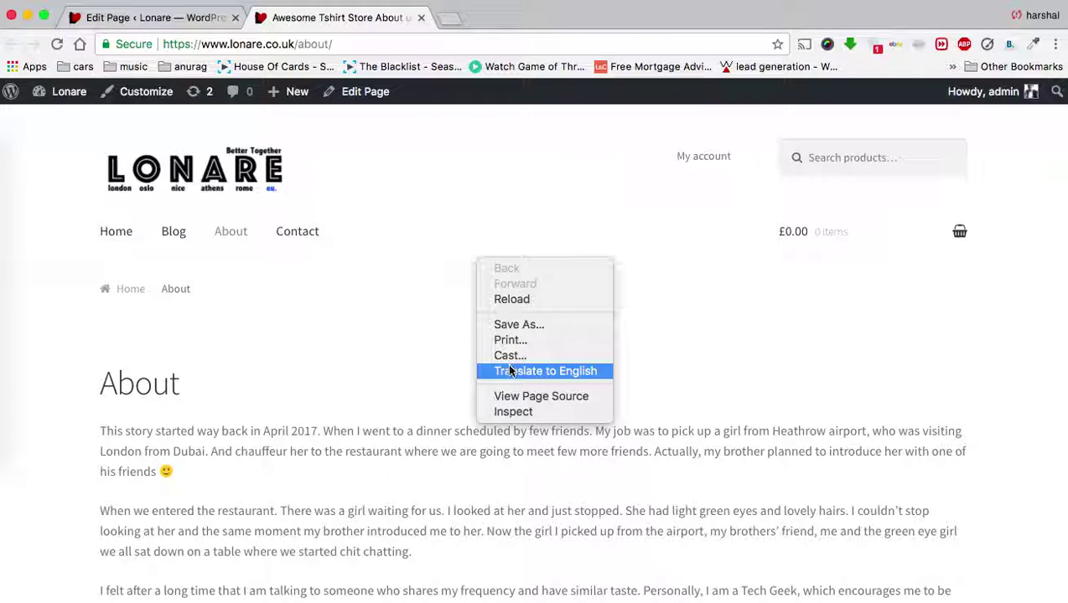
{"action": "left_click", "coordinate": [518, 396]}
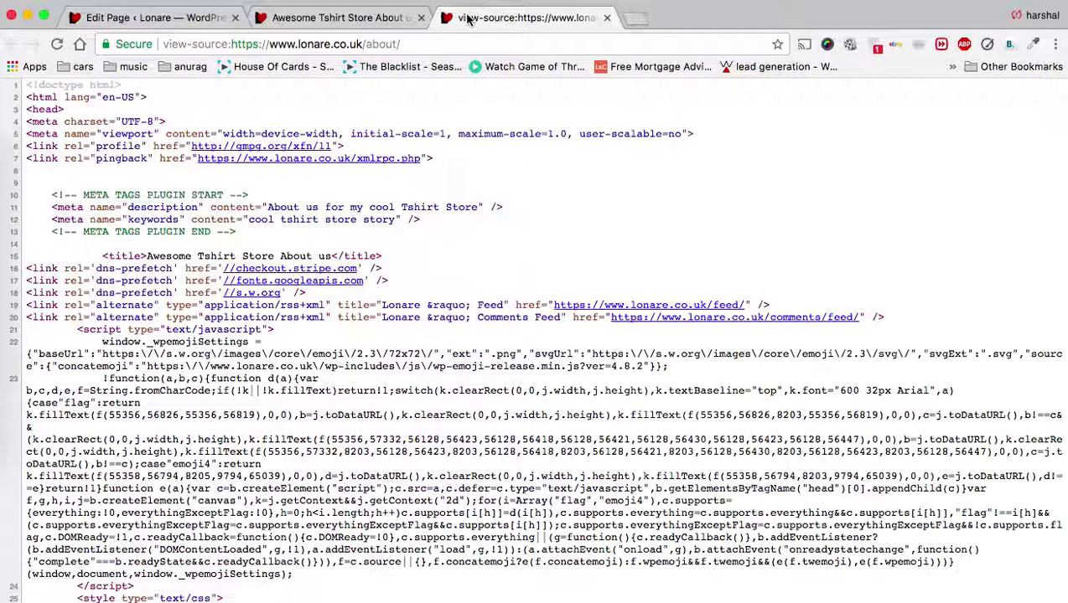
{"action": "left_click_drag", "start_coordinate": [268, 207], "coordinate": [484, 210]}
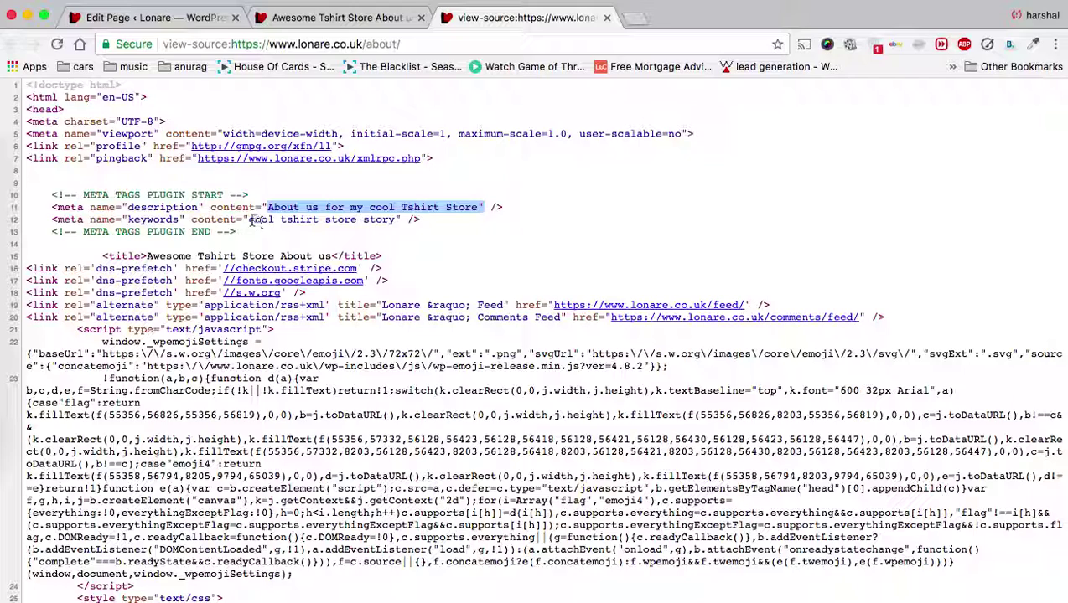
{"action": "left_click_drag", "start_coordinate": [249, 221], "coordinate": [392, 220]}
Go back to the live About page and show all open windows
{"action": "left_click", "coordinate": [392, 220]}
{"action": "left_click", "coordinate": [369, 26]}
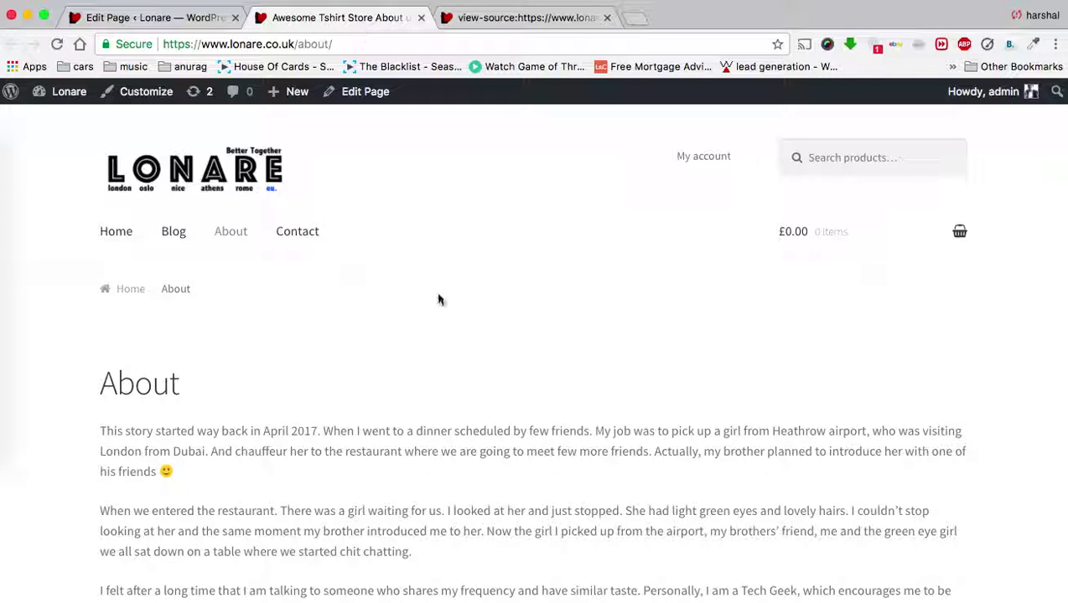
{"action": "key", "text": "ctrl+Up"}
Highlight the 'Lonare | Technology Blog' result title and snippet in the lonare search results
{"action": "left_click", "coordinate": [240, 241]}
{"action": "left_click", "coordinate": [191, 112]}
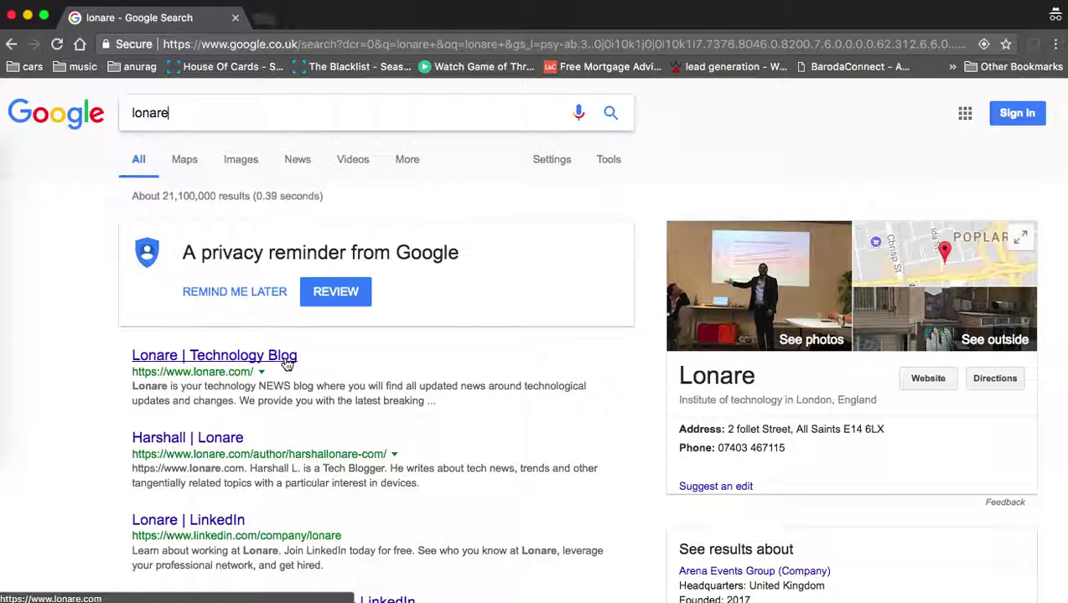
{"action": "left_click", "coordinate": [124, 358]}
{"action": "left_click_drag", "start_coordinate": [124, 358], "coordinate": [317, 358]}
{"action": "left_click", "coordinate": [312, 358]}
{"action": "left_click_drag", "start_coordinate": [127, 391], "coordinate": [425, 404]}
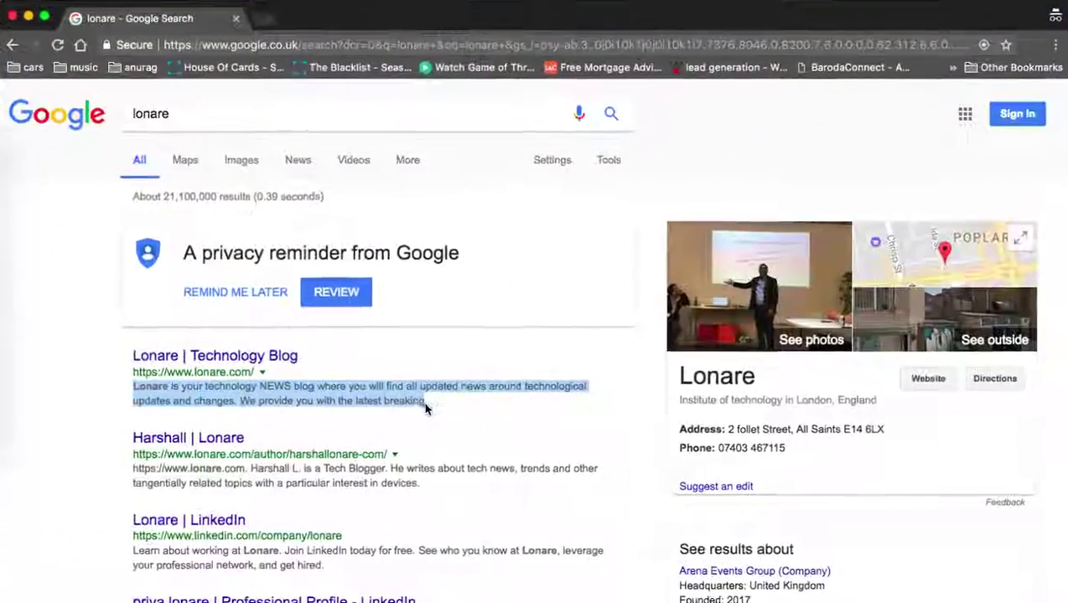
{"action": "key", "text": "ctrl+Left"}
Return to the About page editor and scroll down to the Meta Tag Editor
{"action": "left_click", "coordinate": [328, 247]}
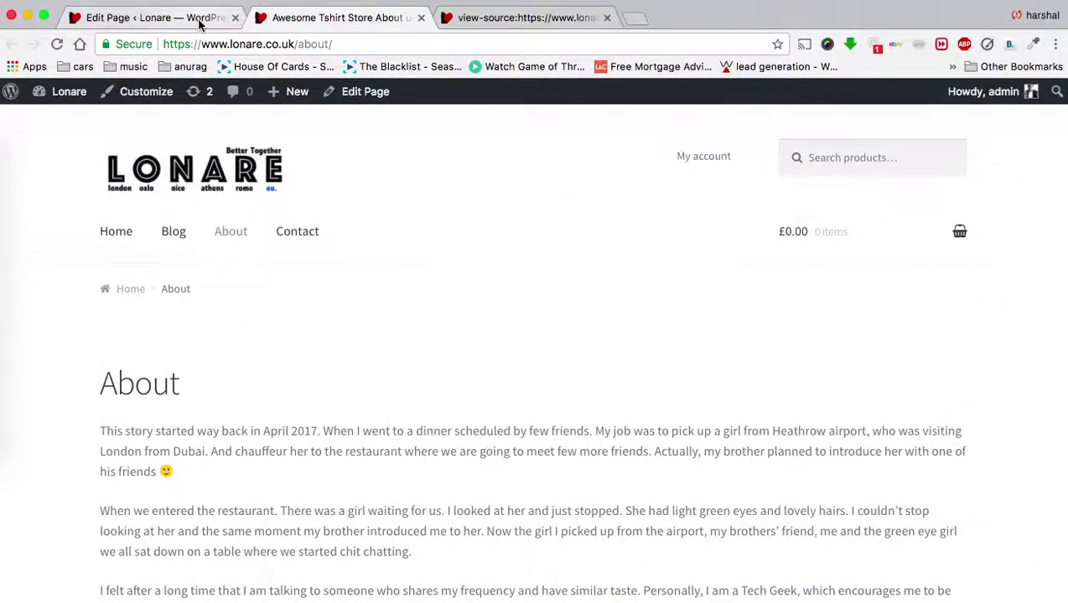
{"action": "left_click", "coordinate": [203, 18]}
{"action": "scroll", "coordinate": [573, 386], "scroll_direction": "down", "scroll_amount": 1}
{"action": "scroll", "coordinate": [572, 386], "scroll_direction": "down", "scroll_amount": 20}
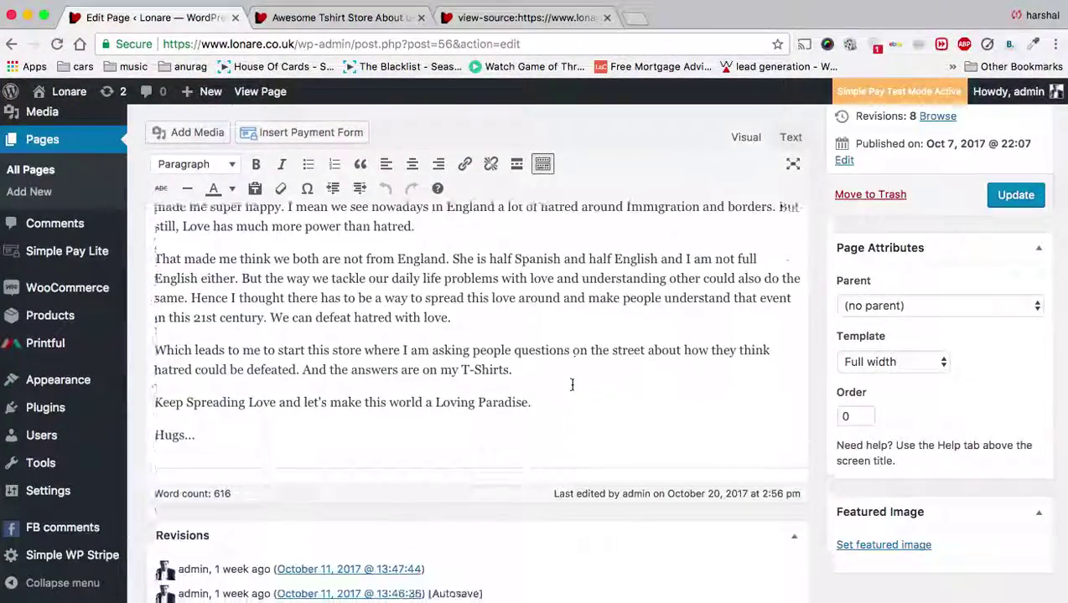
{"action": "scroll", "coordinate": [572, 385], "scroll_direction": "down", "scroll_amount": 3}
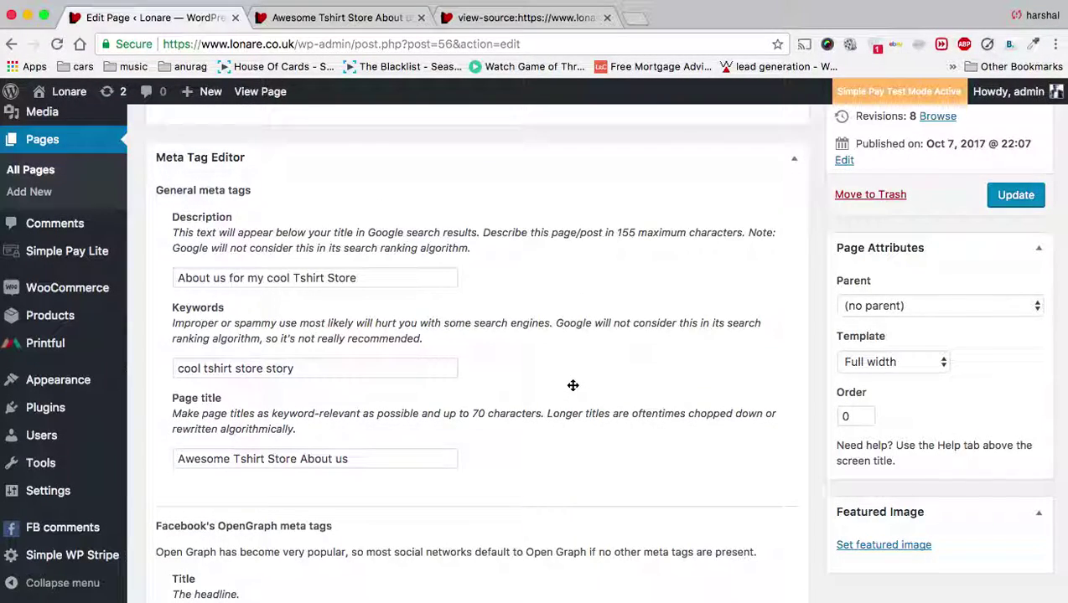
Open the installed plugins list and find Simple Meta Tag for Pages and Post
{"action": "left_click", "coordinate": [44, 413]}
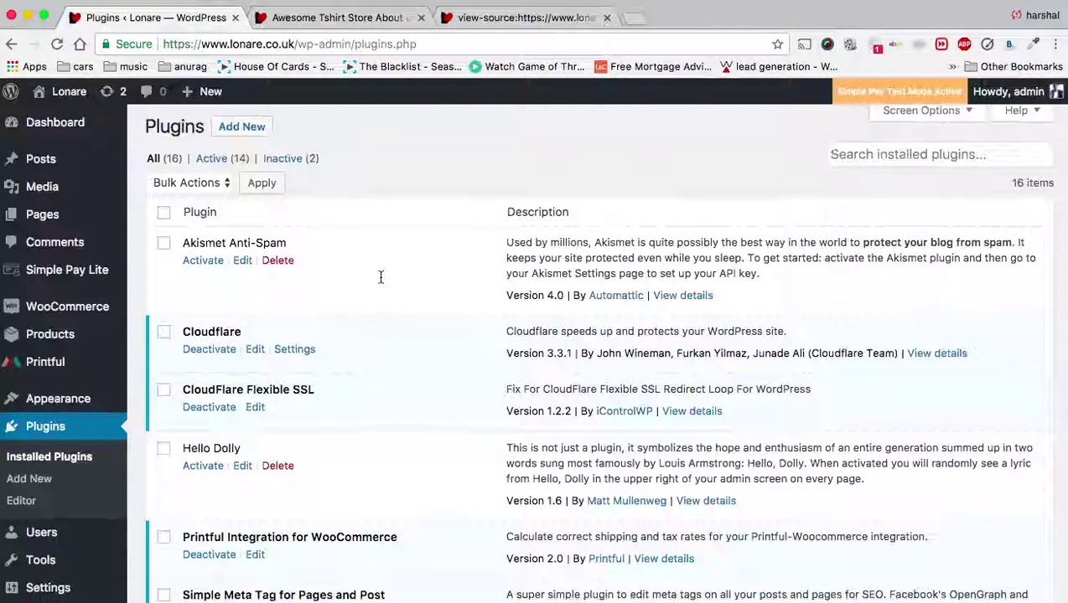
{"action": "scroll", "coordinate": [380, 277], "scroll_direction": "down", "scroll_amount": 5}
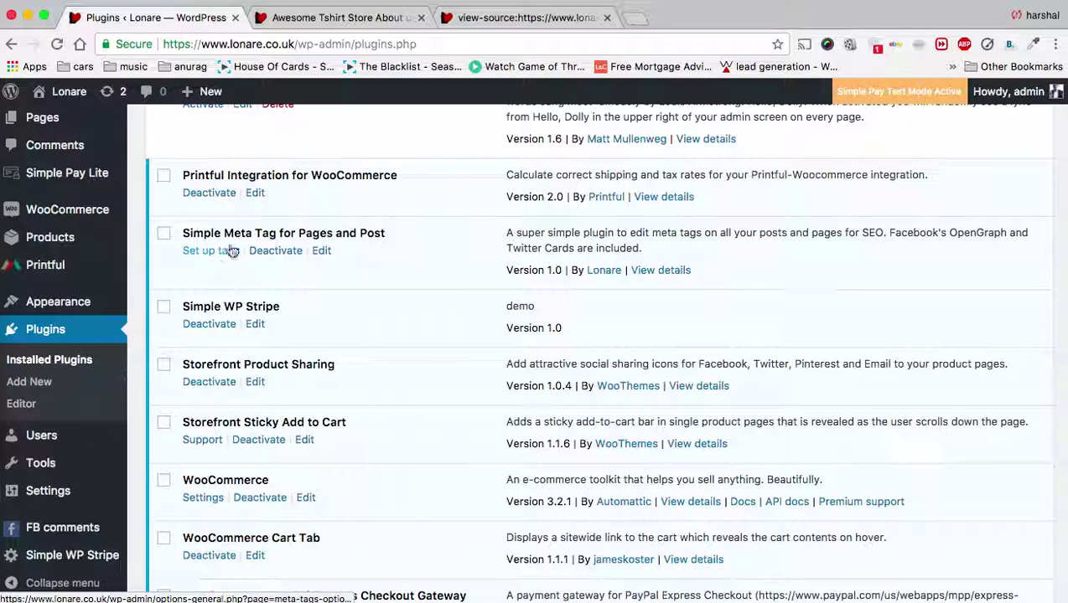
{"action": "scroll", "coordinate": [424, 303], "scroll_direction": "up", "scroll_amount": 4}
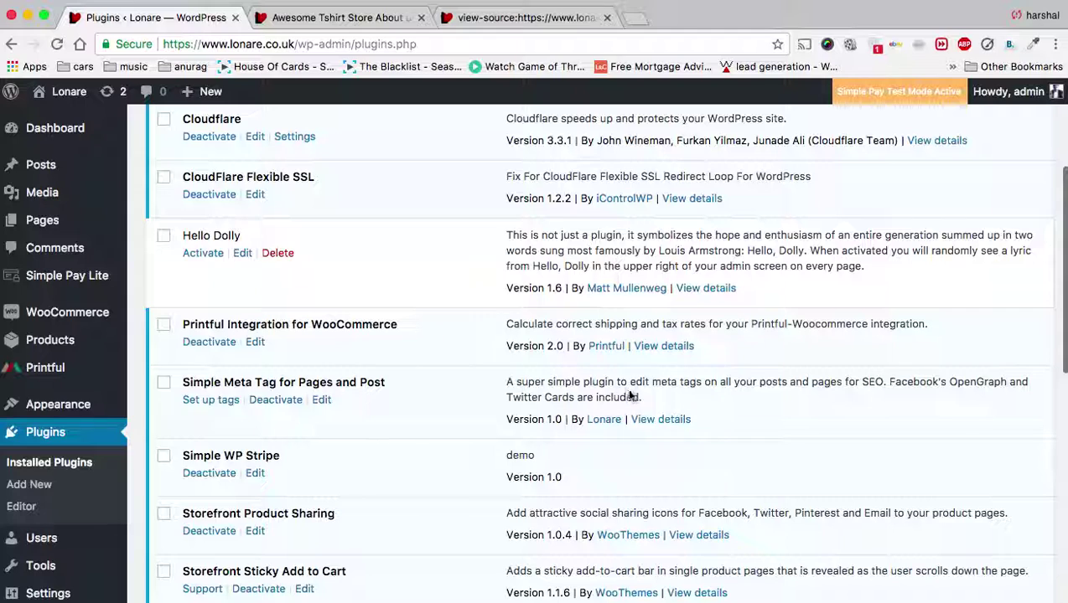
Open the Simple Meta Tag plugin's details and look at its FAQ and Changelog
{"action": "left_click", "coordinate": [668, 419]}
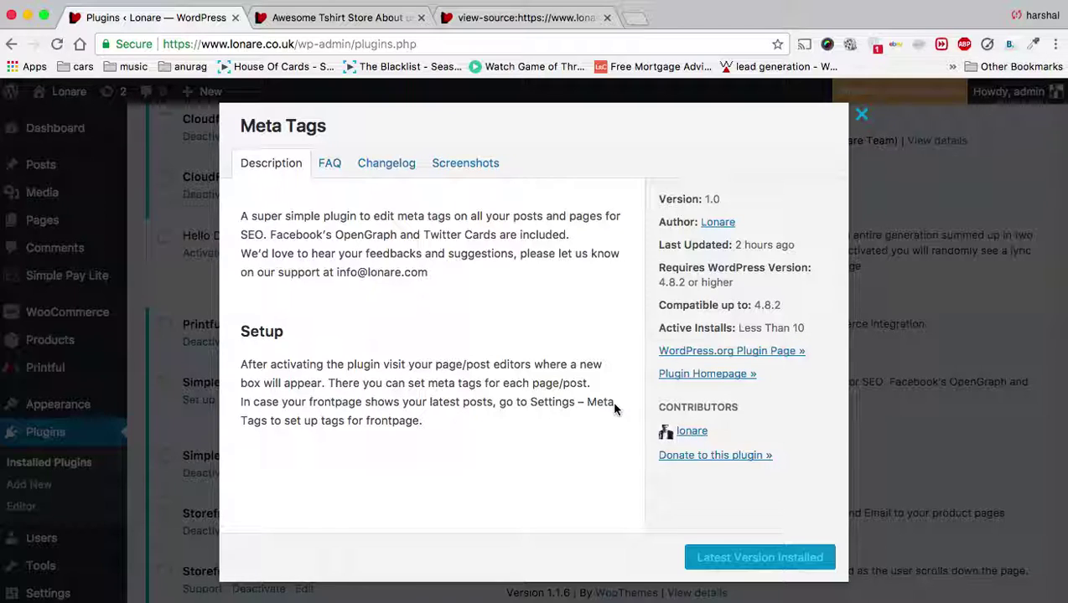
{"action": "left_click", "coordinate": [331, 165]}
{"action": "left_click", "coordinate": [387, 170]}
Scroll through the plugin's screenshots of the page/post meta tag editor
{"action": "left_click", "coordinate": [449, 170]}
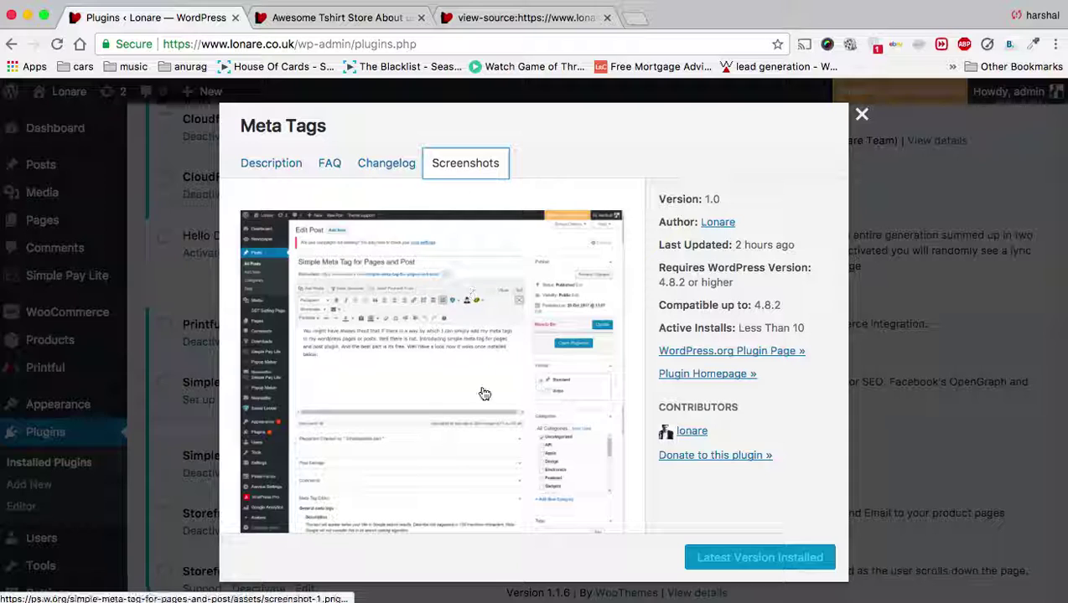
{"action": "scroll", "coordinate": [484, 393], "scroll_direction": "down", "scroll_amount": 3}
{"action": "scroll", "coordinate": [483, 393], "scroll_direction": "down", "scroll_amount": 12}
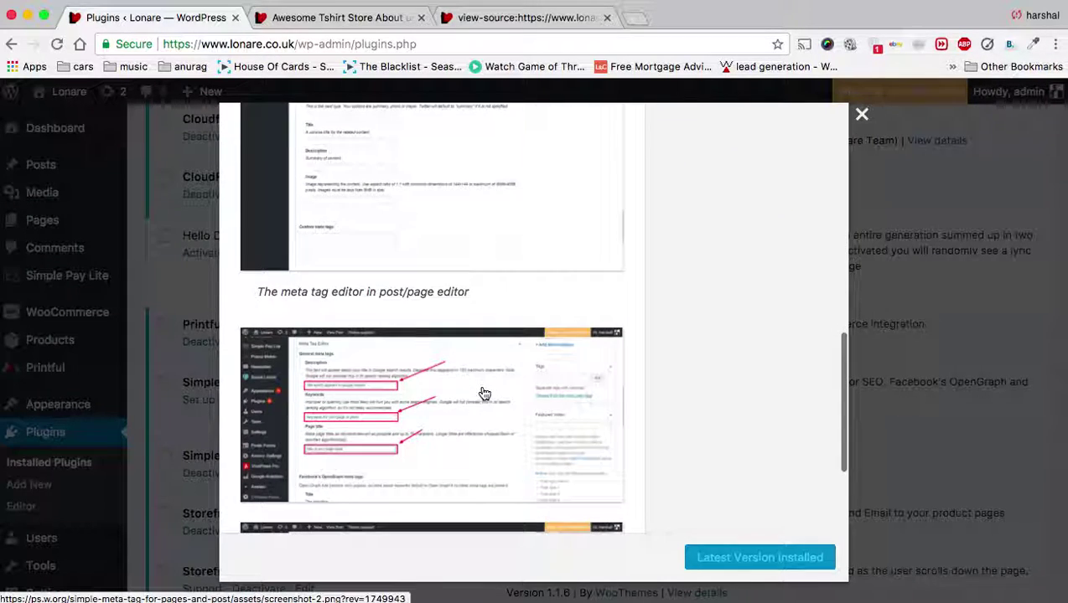
{"action": "scroll", "coordinate": [484, 393], "scroll_direction": "down", "scroll_amount": 5}
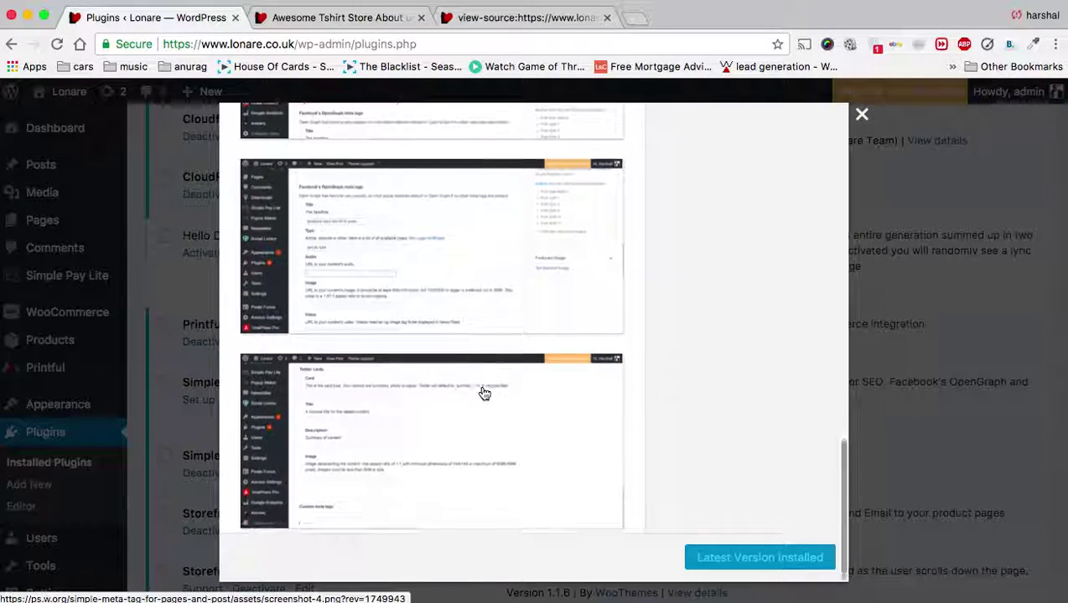
{"action": "scroll", "coordinate": [484, 394], "scroll_direction": "up", "scroll_amount": 20}
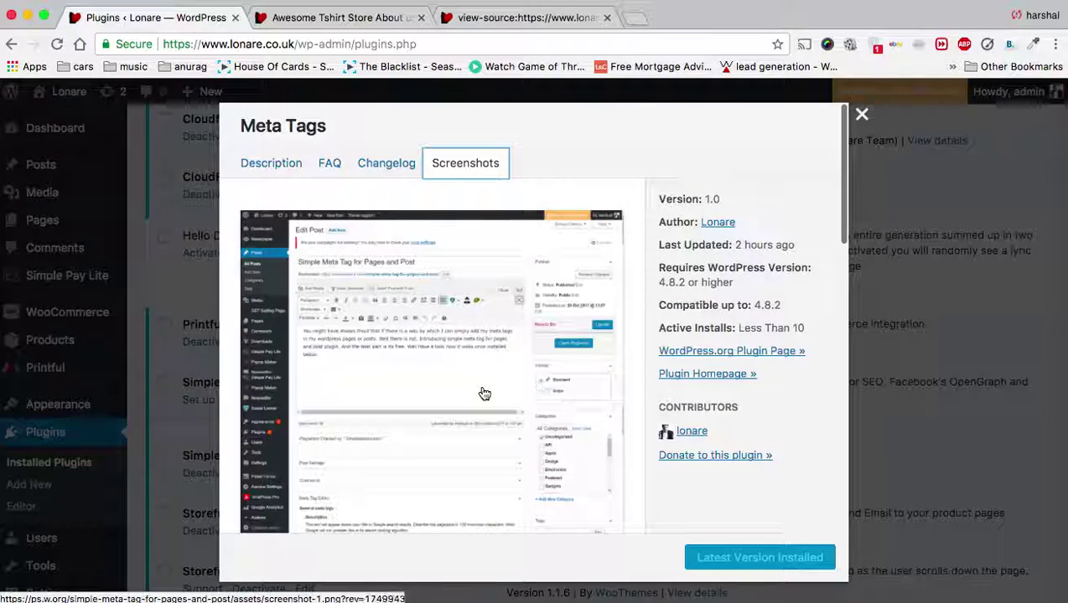